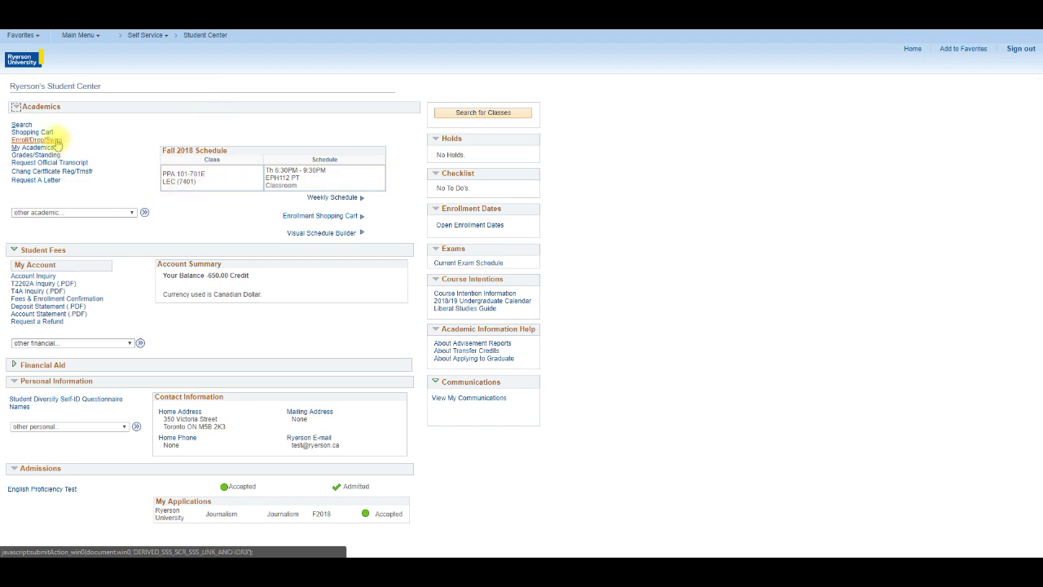
Step: Open class enrollment for the Fall 2018 term and search for classes using My Classes Offered
click(59, 144)
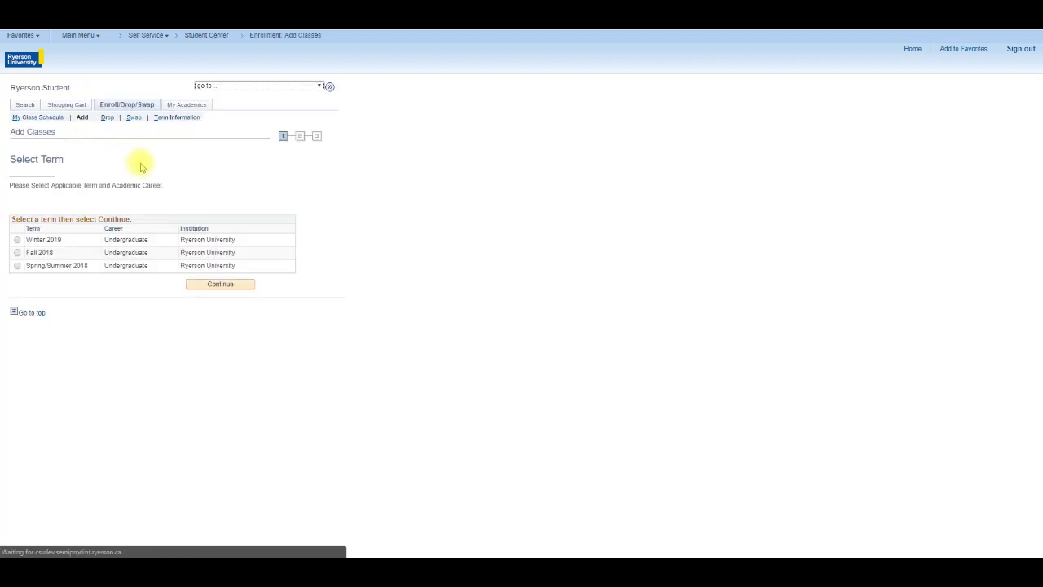
click(17, 252)
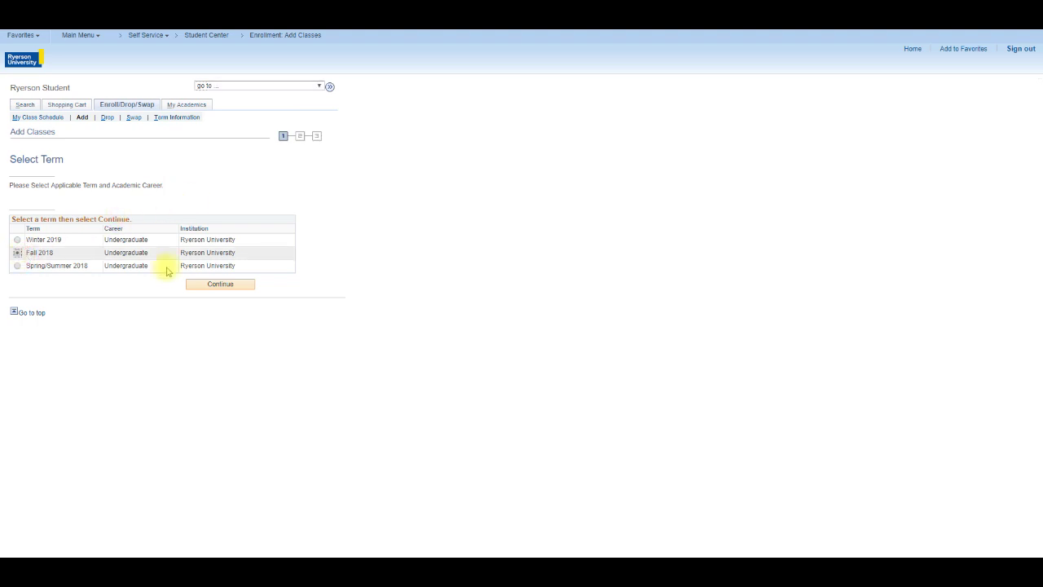
click(216, 284)
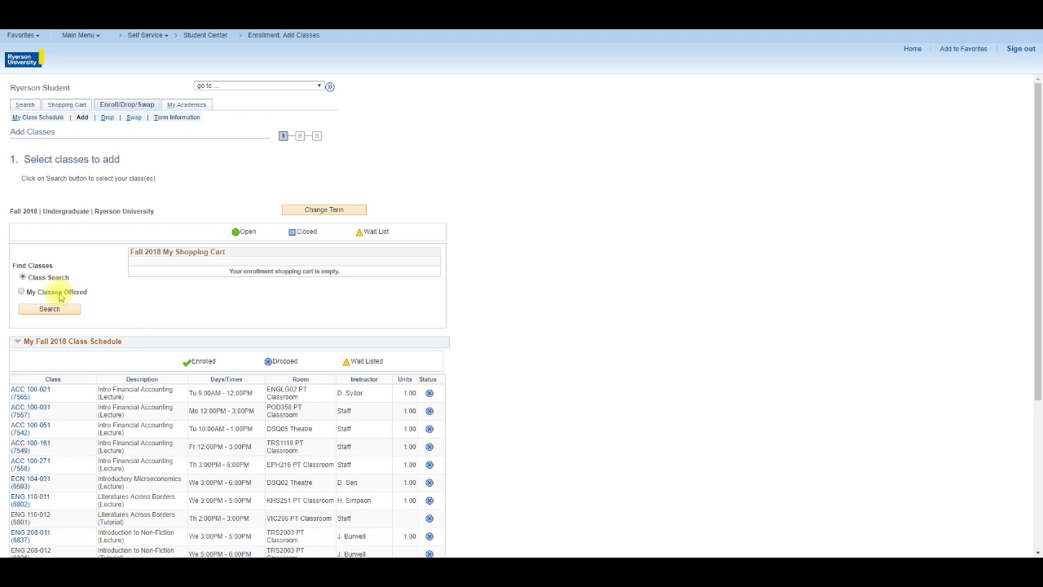
click(22, 292)
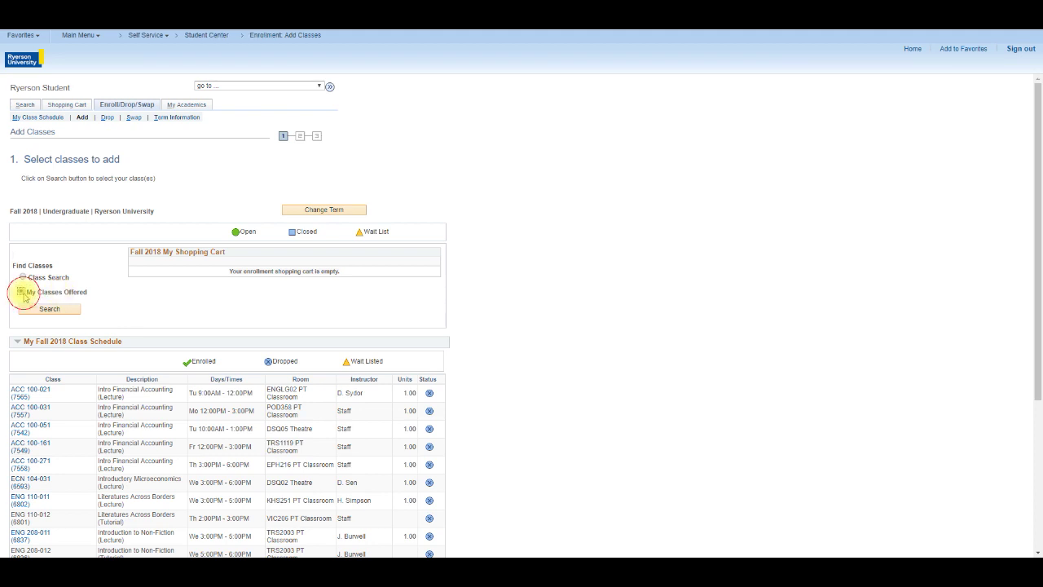
click(45, 309)
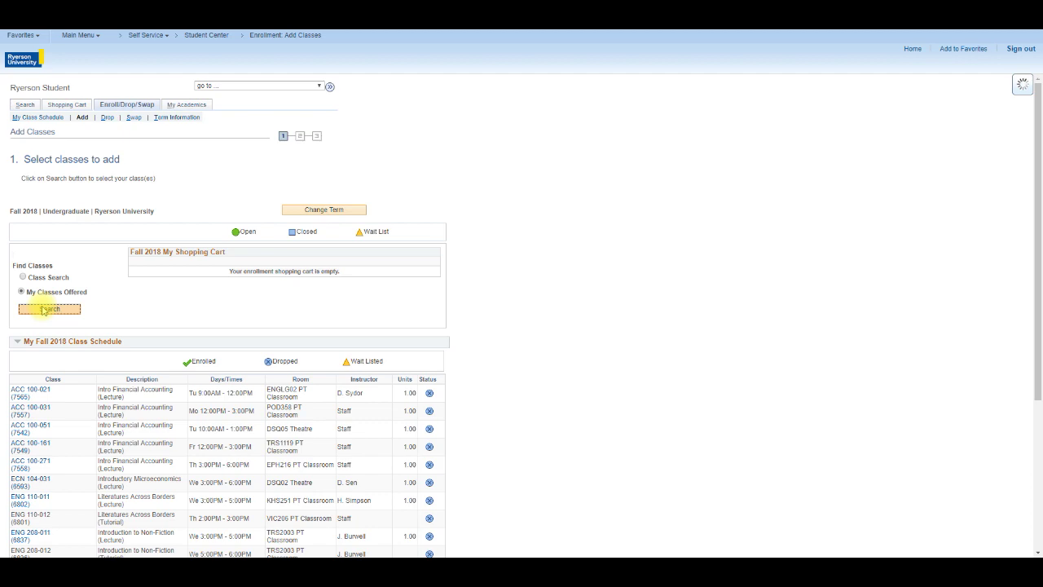
Step: Add POG 230 Research and Statistics from the 3rd and 4th semester required courses to the course queue
scroll(151, 307, down, 15)
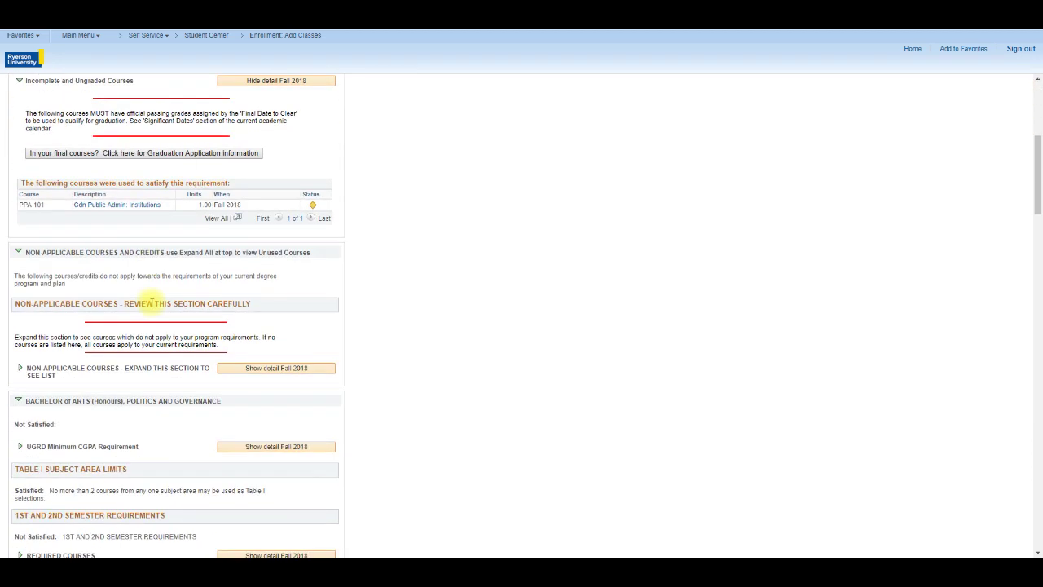
scroll(152, 303, down, 3)
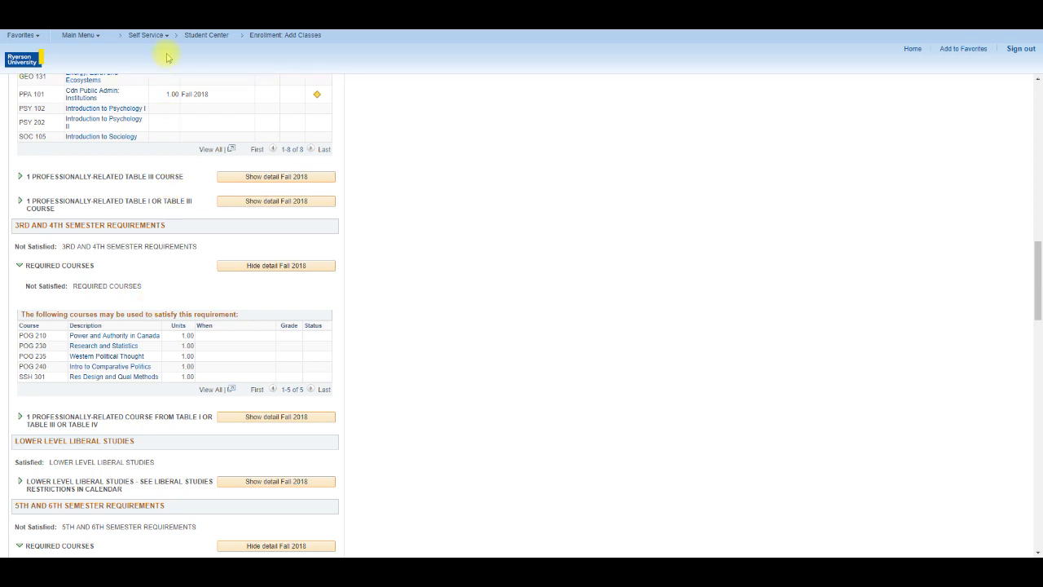
scroll(383, 494, down, 2)
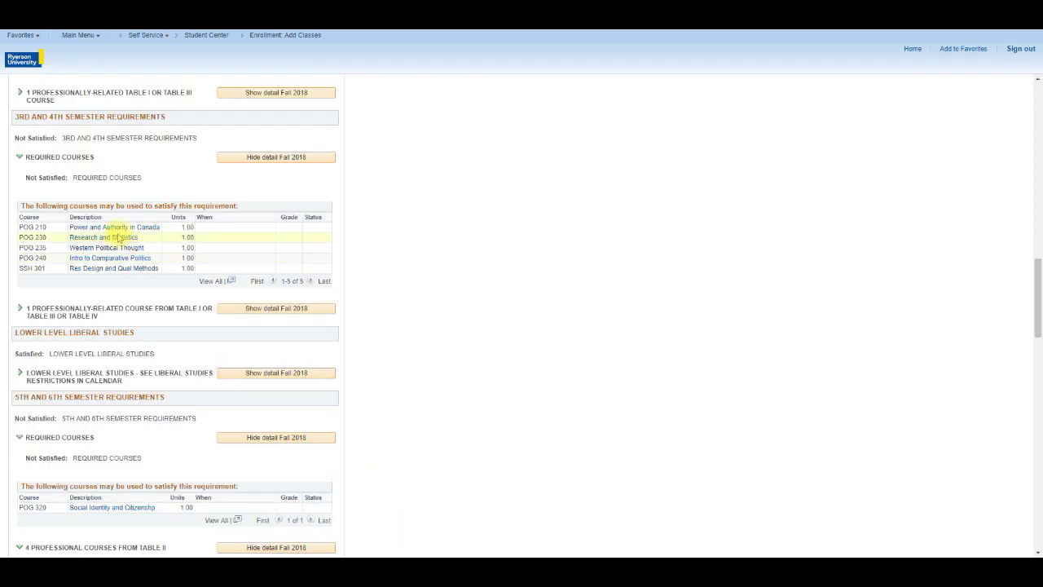
click(117, 238)
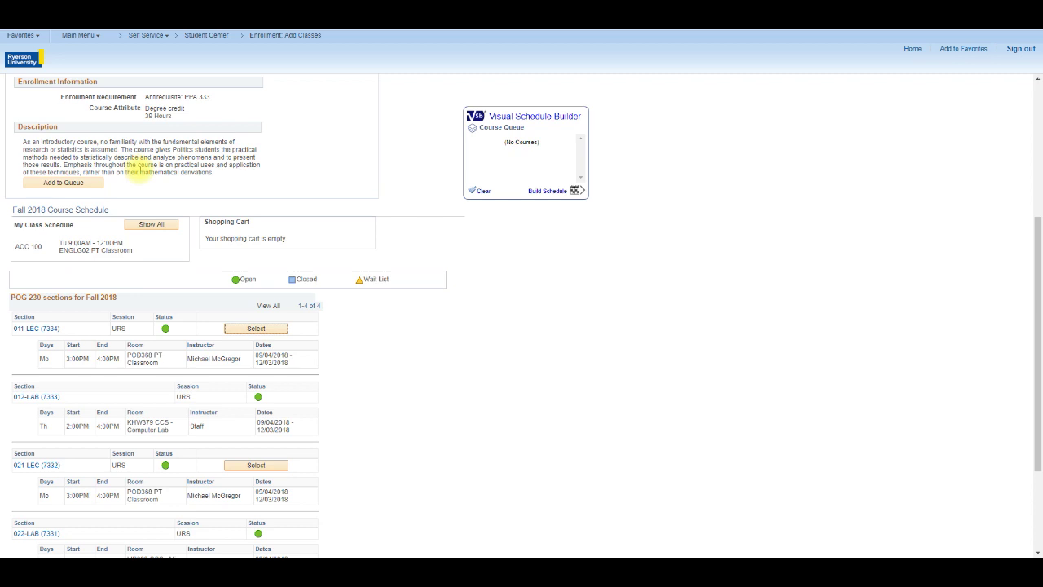
click(82, 185)
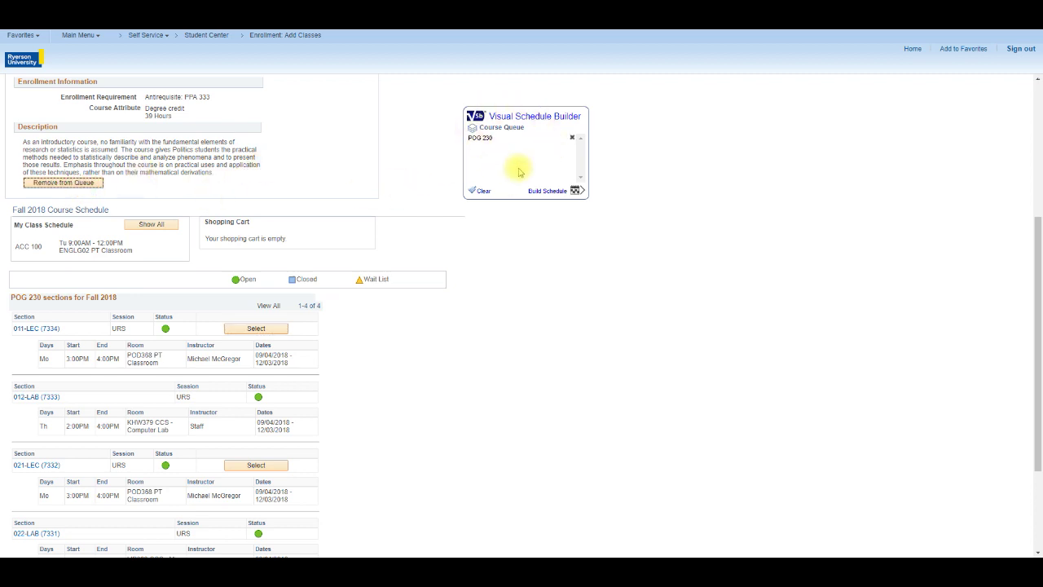
Step: Return to the offered classes and list all courses in the 1st and 2nd semester Table I Humanities group
scroll(206, 180, up, 5)
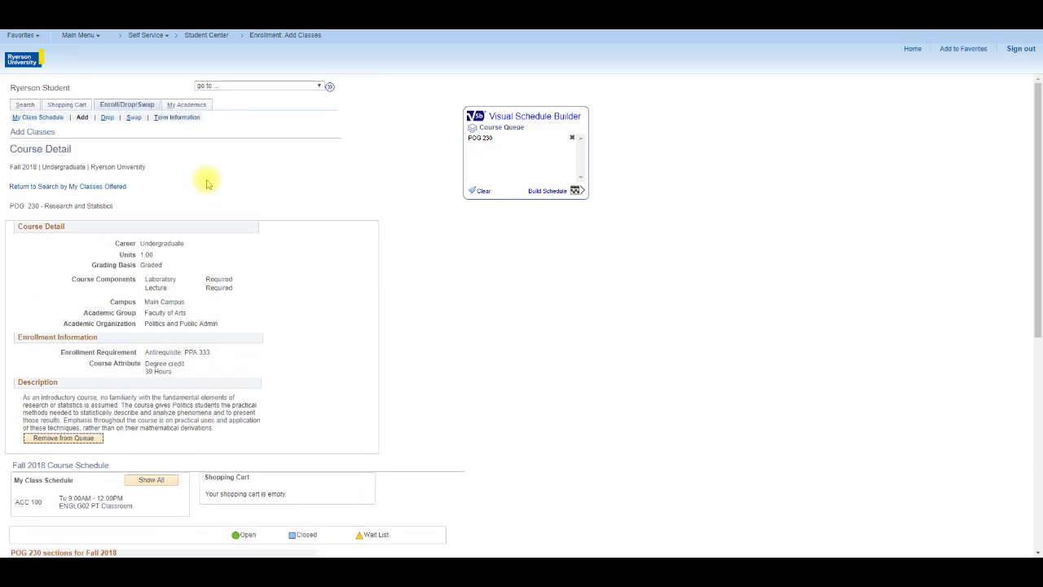
click(118, 186)
scroll(379, 311, up, 6)
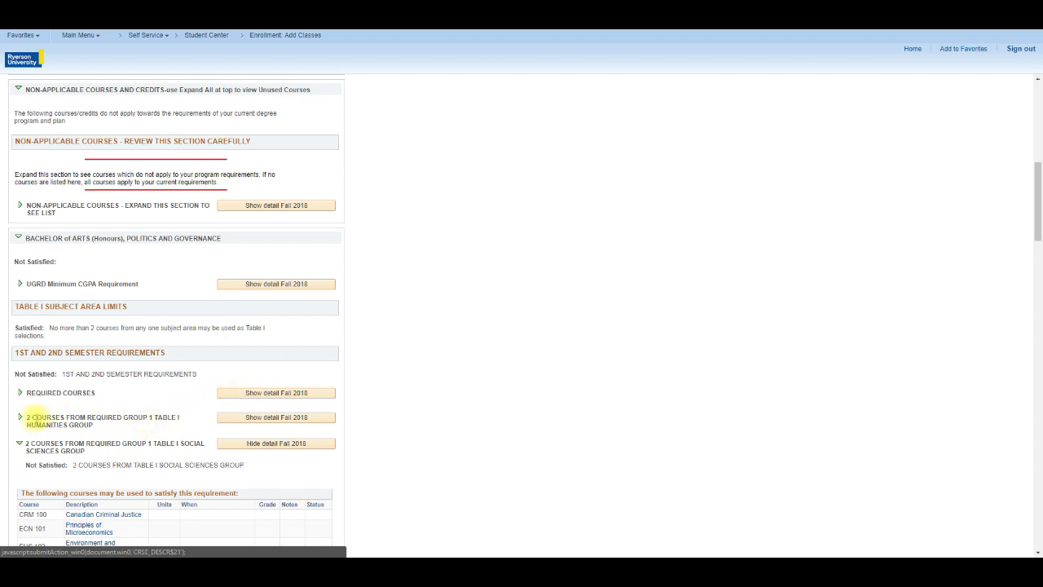
click(18, 418)
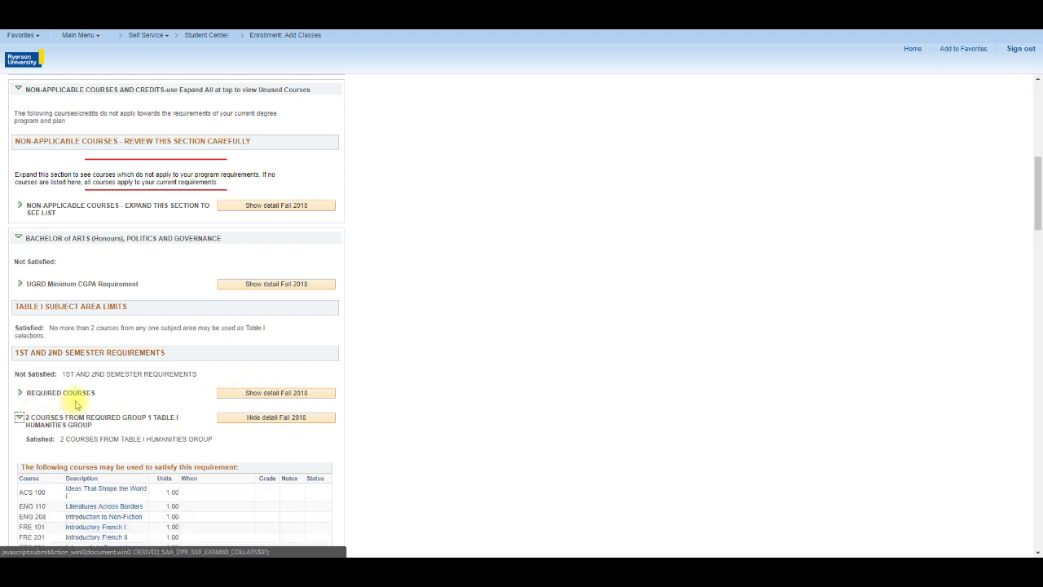
scroll(76, 404, down, 3)
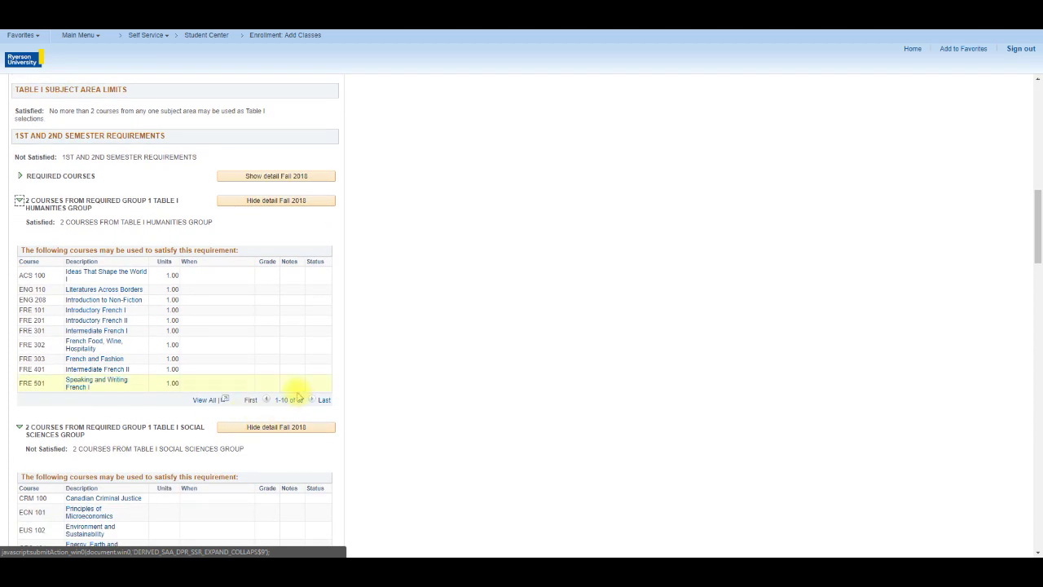
click(210, 401)
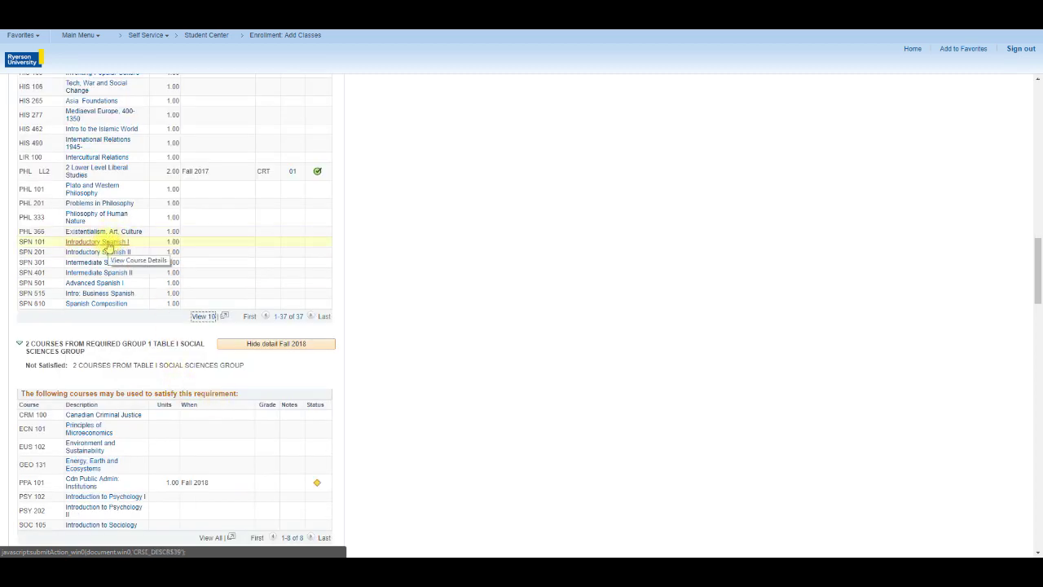
Step: Add SPN 101 Introductory Spanish I to the course queue and return to the offered classes
click(107, 243)
click(95, 181)
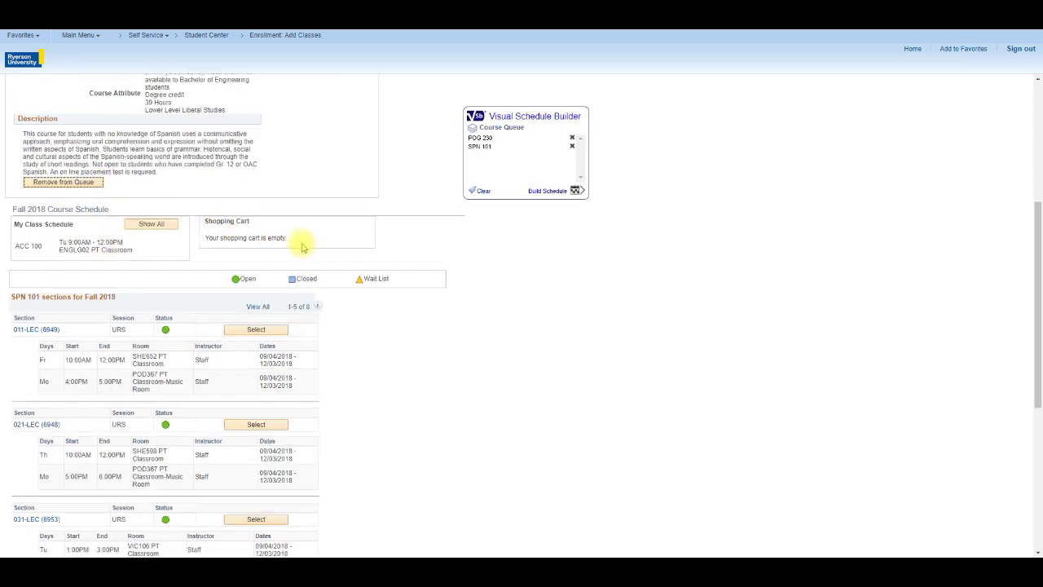
scroll(32, 93, up, 2)
scroll(84, 144, up, 1)
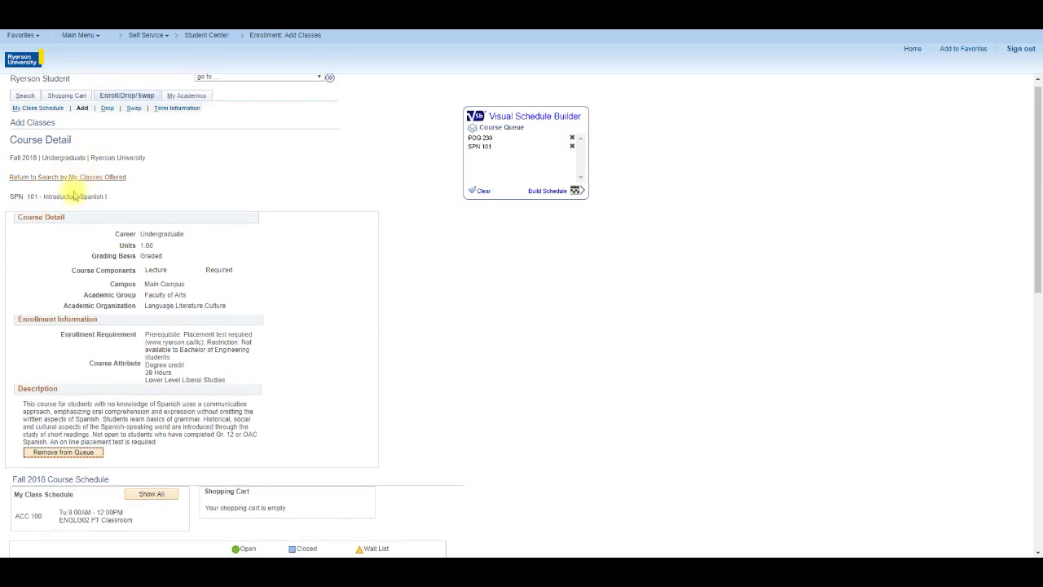
click(82, 177)
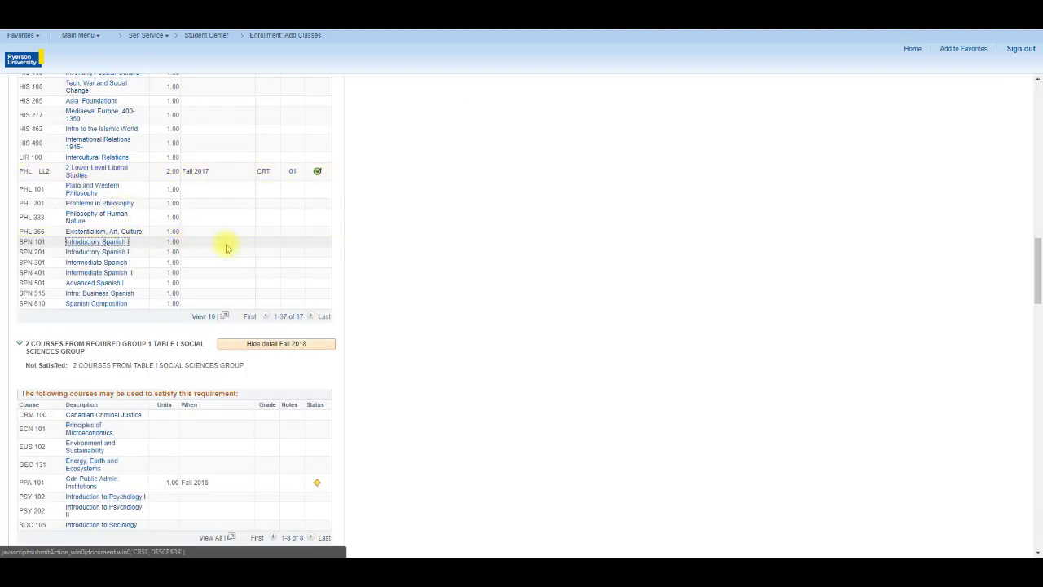
Step: Add CRM 100 Canadian Criminal Justice from the Table I Social Sciences group to the course queue
scroll(243, 253, down, 1)
scroll(242, 253, down, 1)
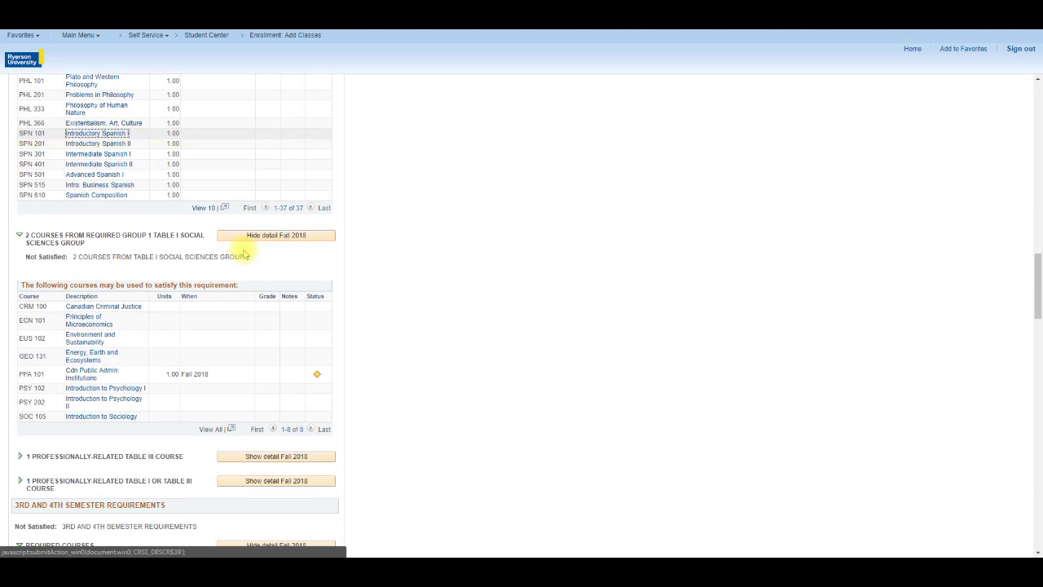
click(99, 307)
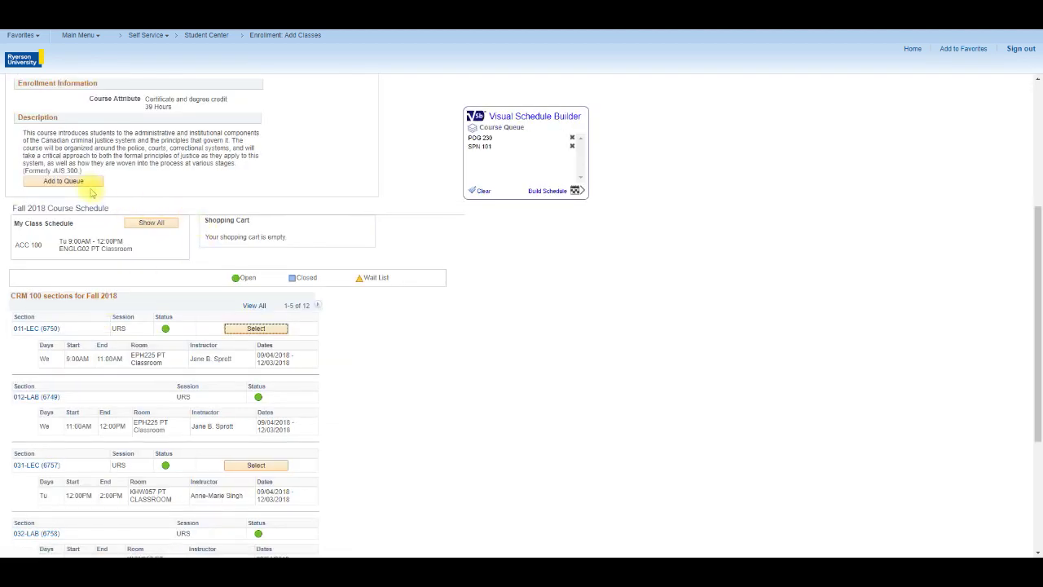
click(86, 183)
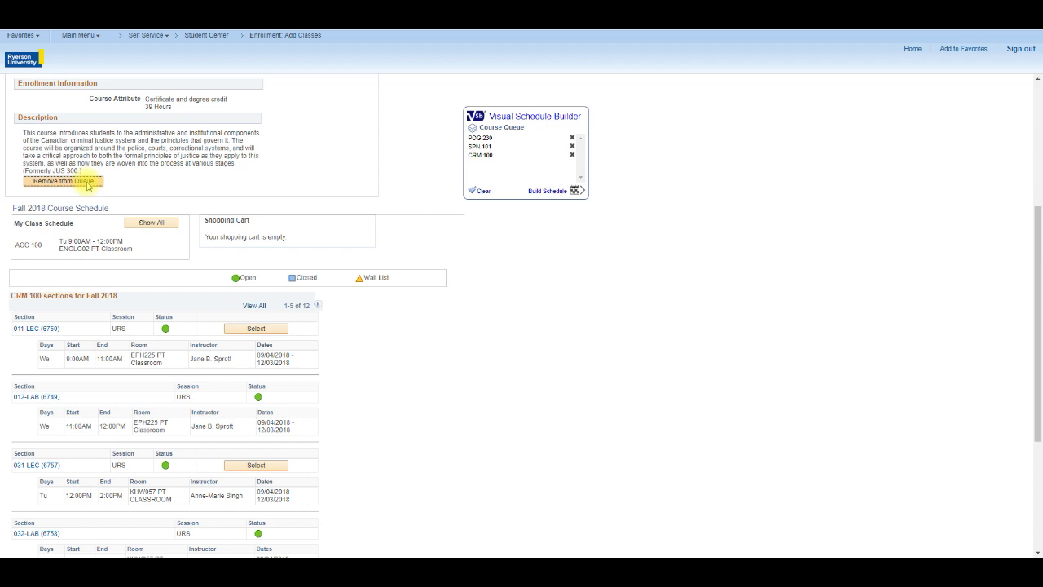
Step: Switch to Visual Schedule Builder, choose the 2018 Fall term and import the queued courses
click(536, 191)
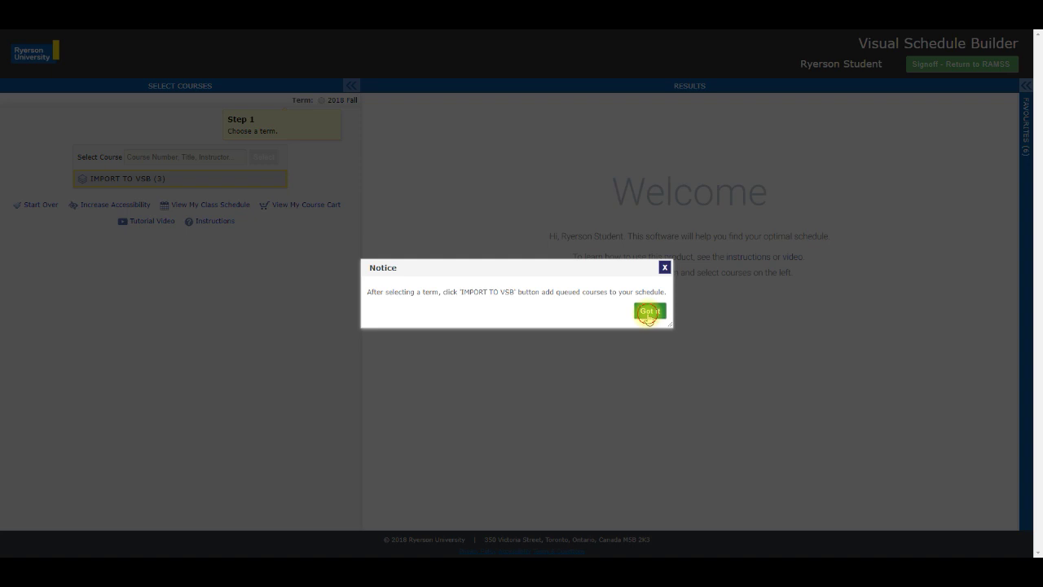
click(649, 311)
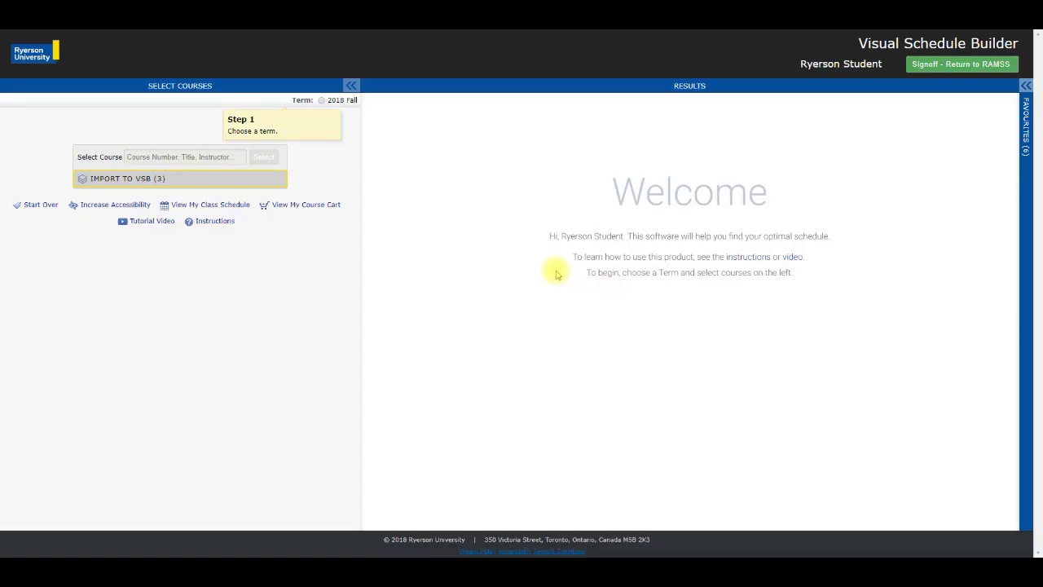
click(321, 100)
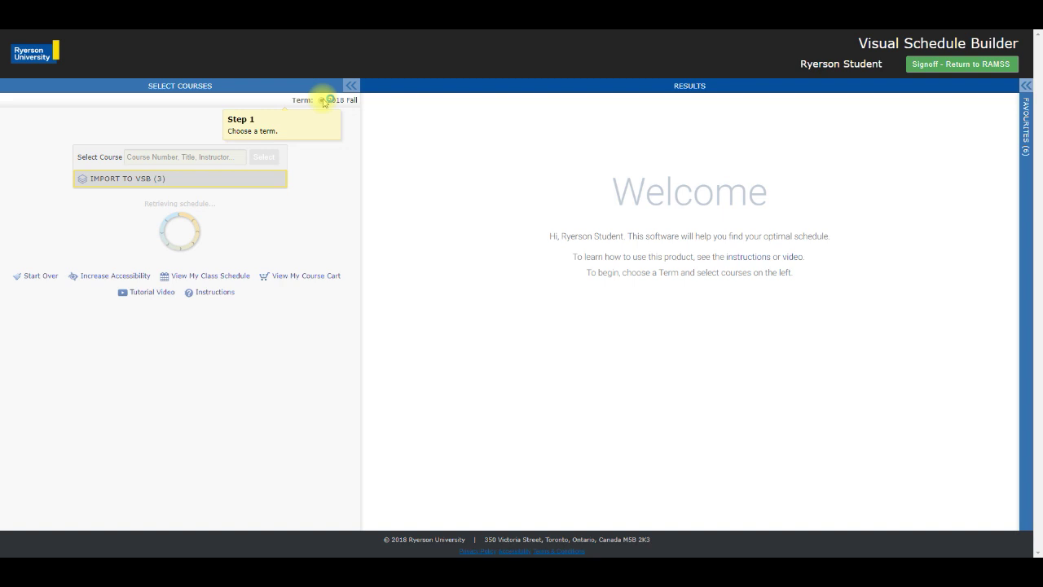
click(218, 183)
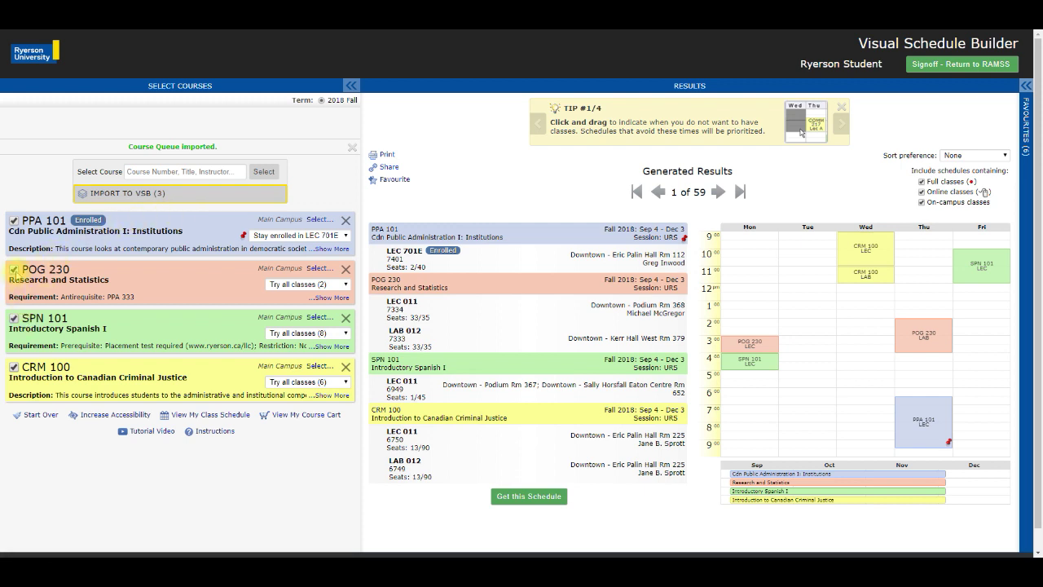
Step: Try excluding POG 230, SPN 101 and CRM 100 from the generated schedules, and include them again
click(14, 270)
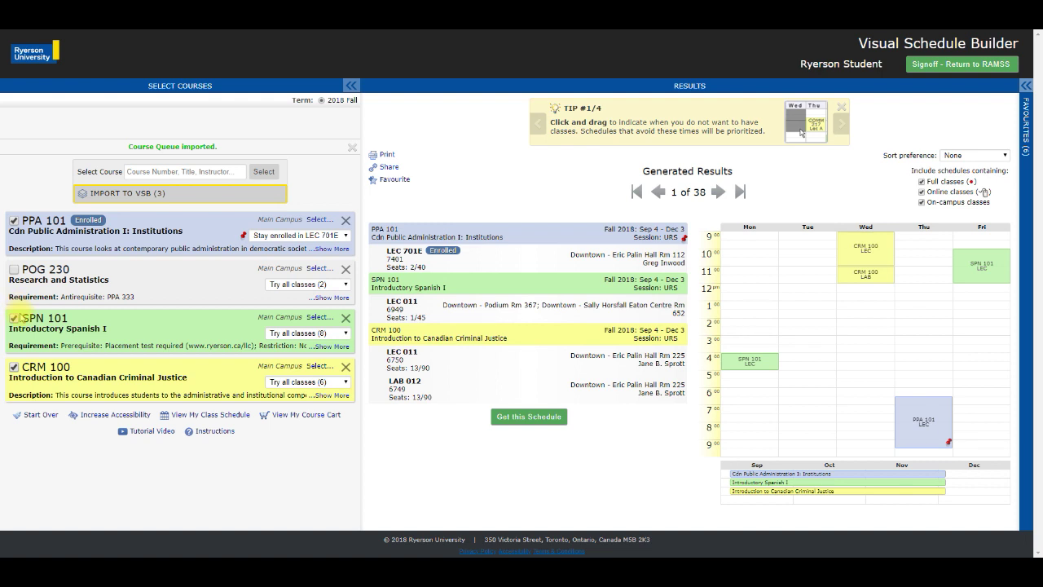
click(14, 318)
click(14, 367)
click(14, 318)
click(14, 269)
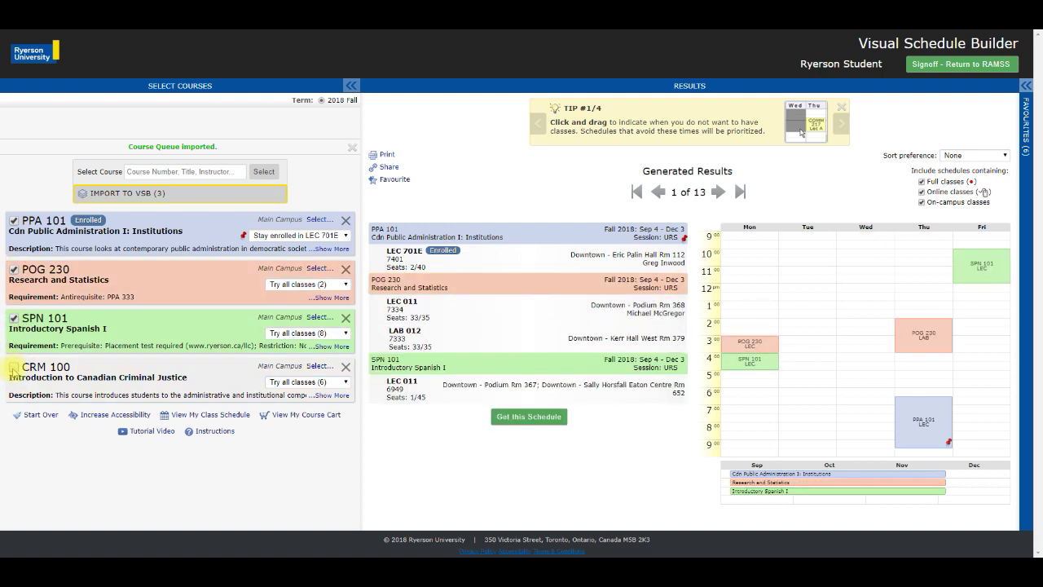
click(14, 367)
Step: Browse forward through the generated schedules to the fifth result
key(Right)
key(Right)
key(Right)
key(Right)
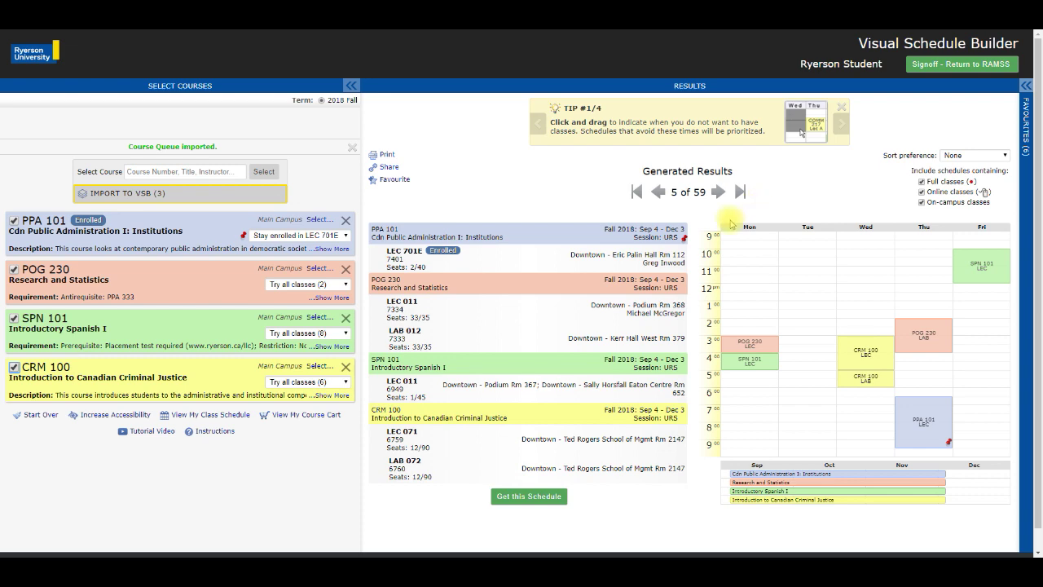
Step: Get the displayed schedule, carry out enrollment in POG 230, SPN 101 and CRM 100, and return to course selection
click(542, 496)
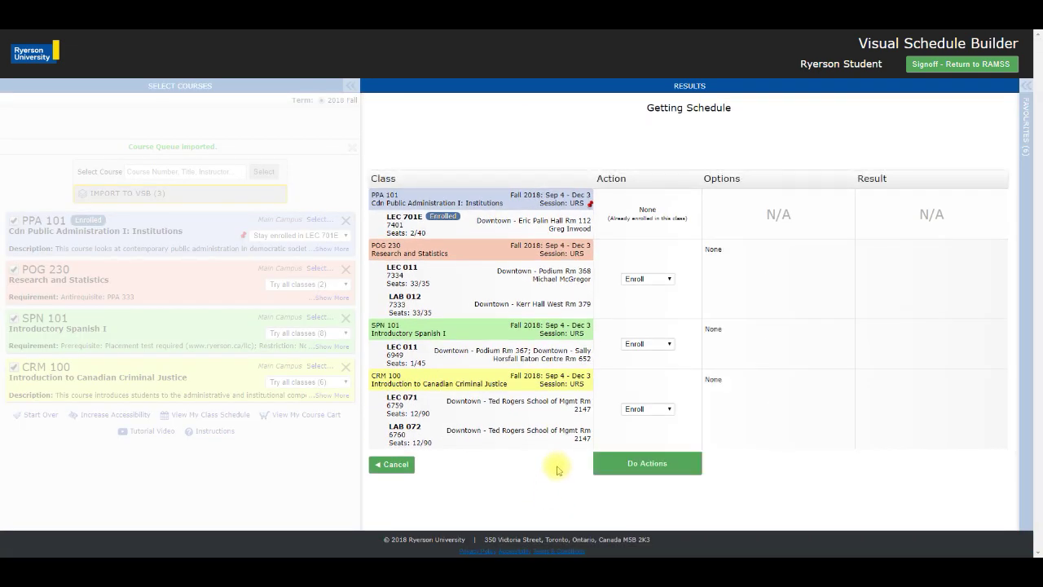
click(656, 463)
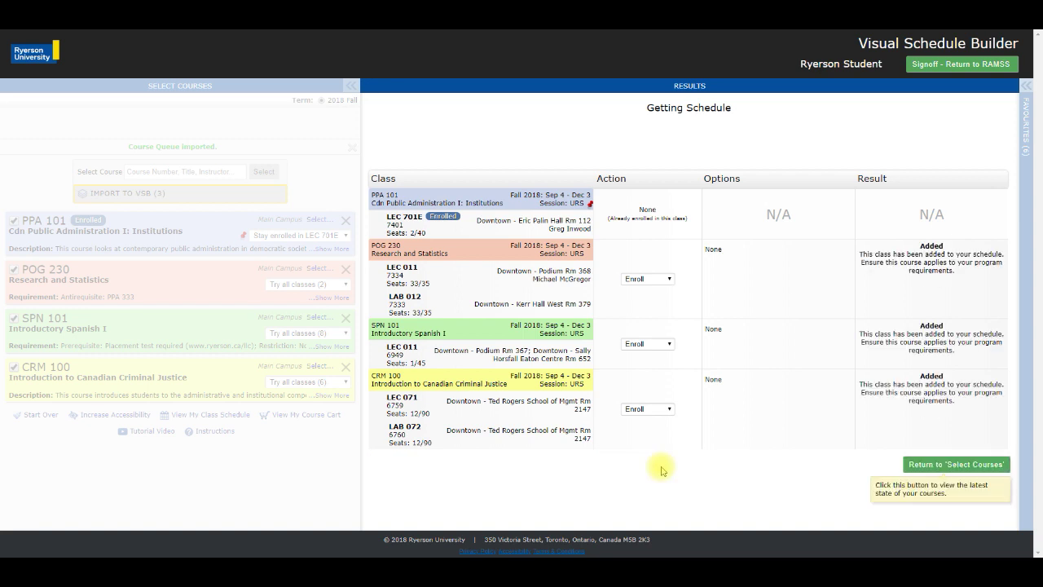
click(956, 464)
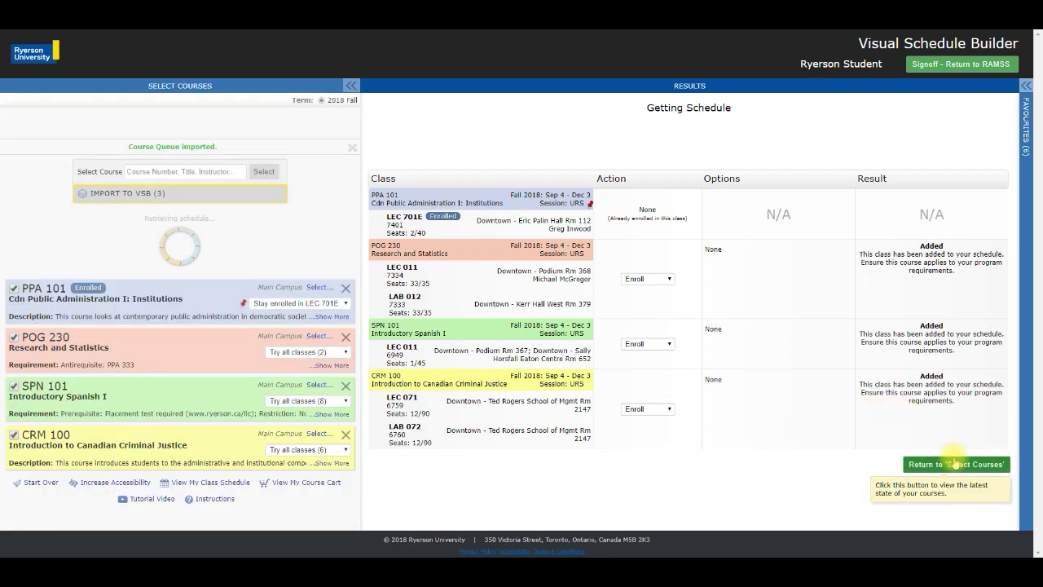